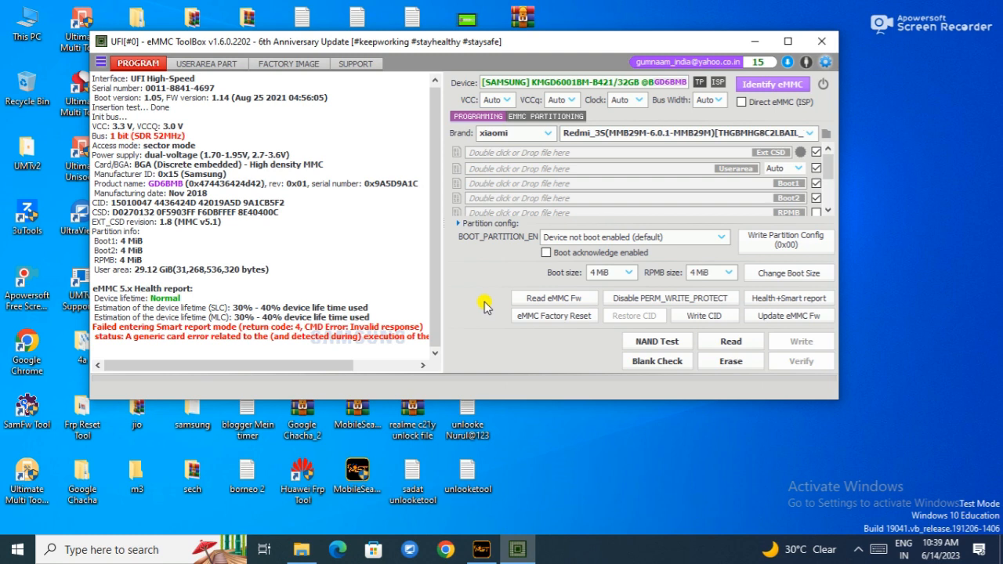
Erase the eMMC, then run an eMMC Factory Reset and accept the erase warning.
click(735, 359)
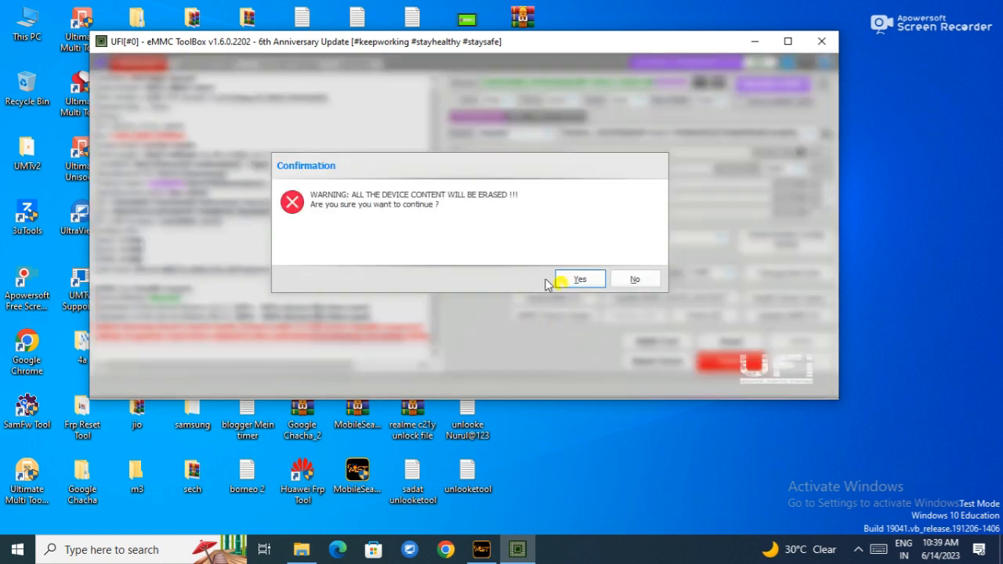
click(567, 282)
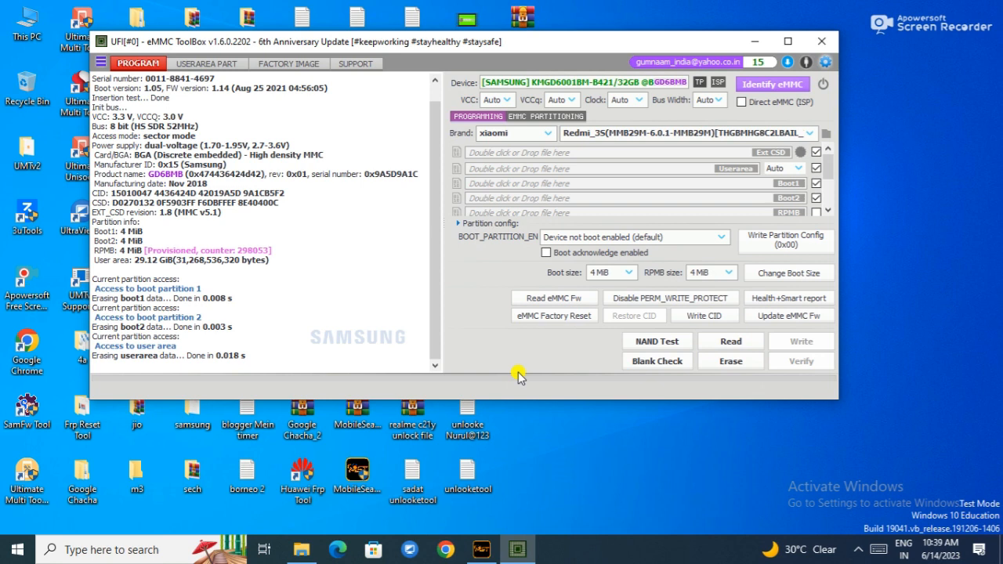
click(558, 318)
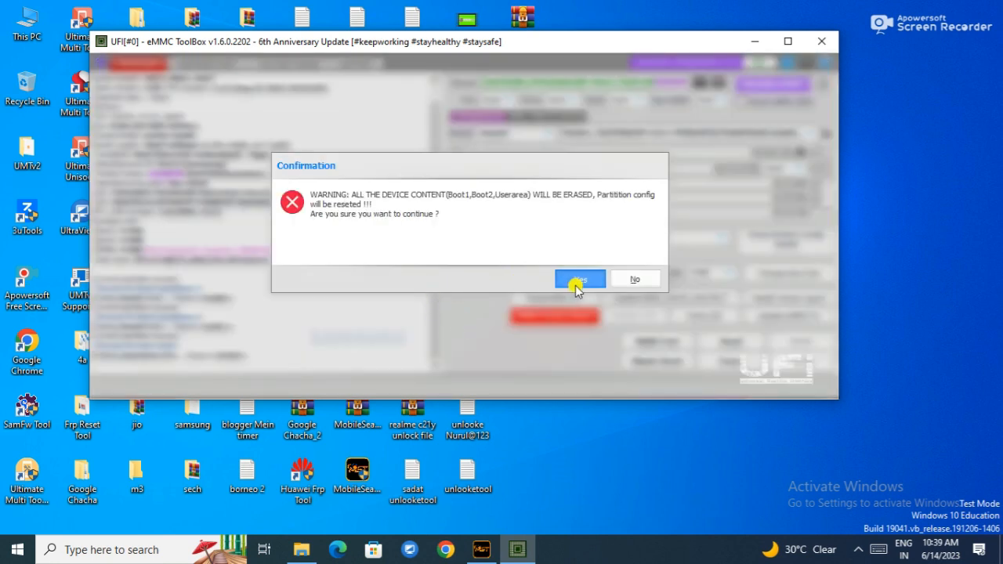
click(575, 284)
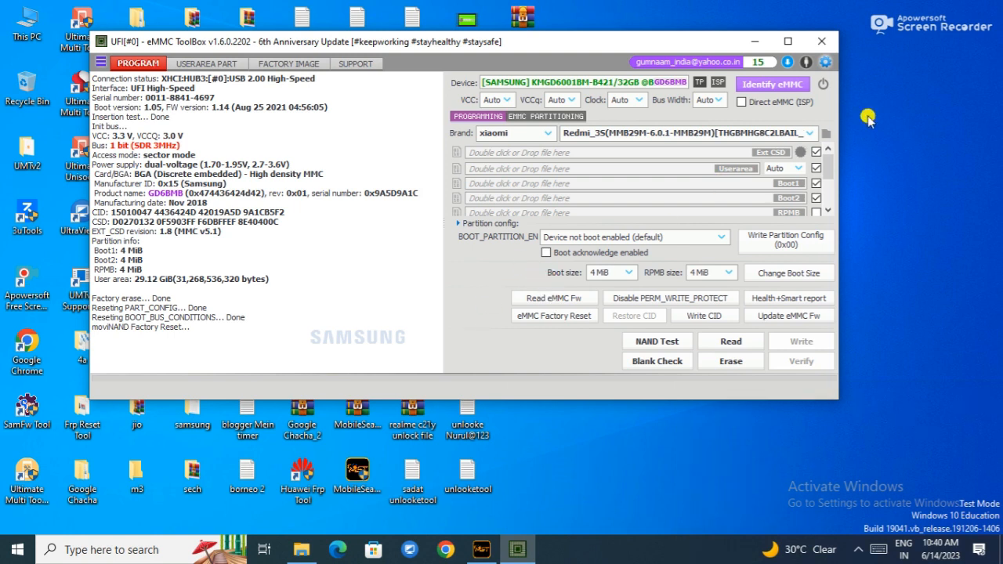
click(897, 87)
right_click(897, 88)
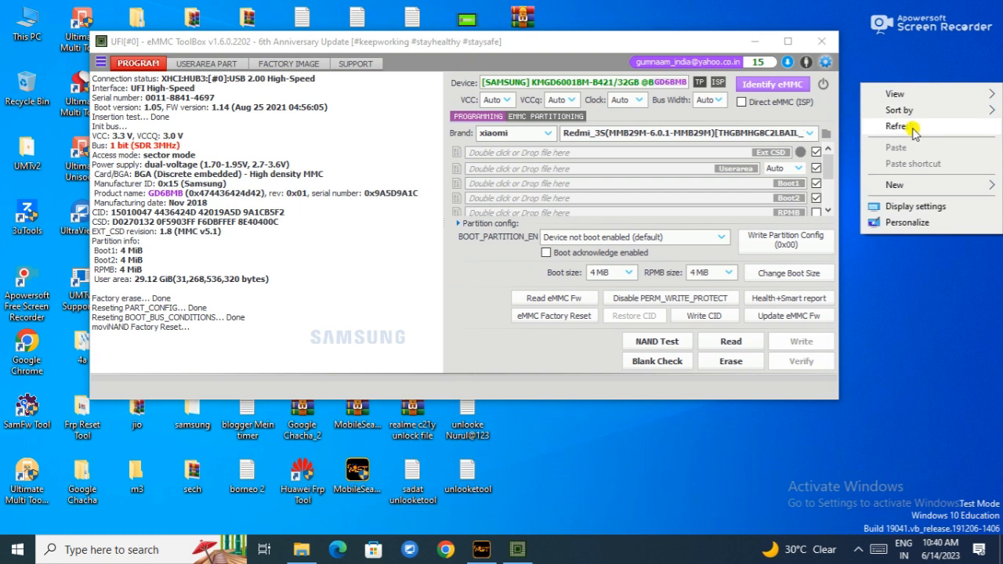
click(898, 126)
drag(587, 43, 571, 36)
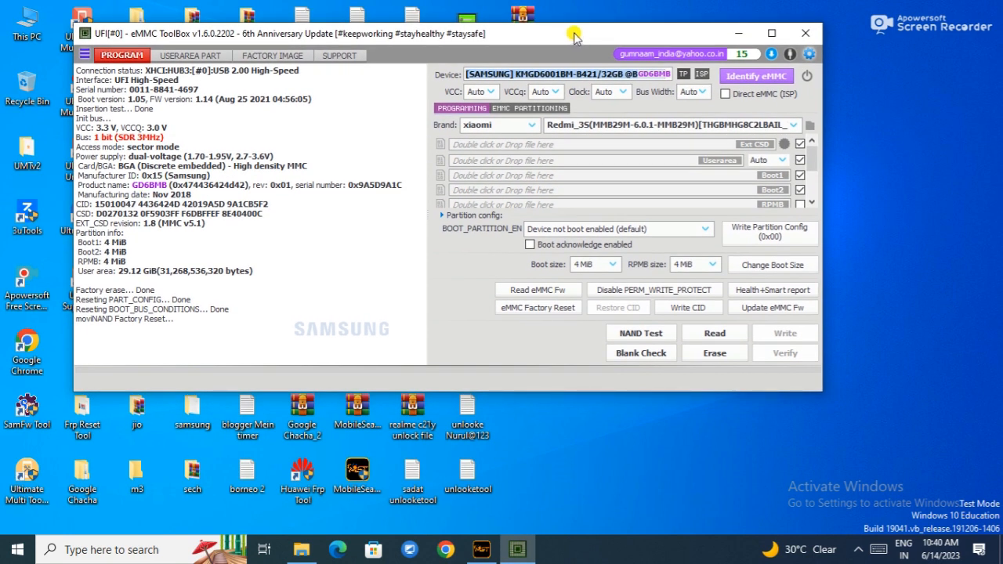
Identify the eMMC and read its firmware into a dump file.
click(746, 76)
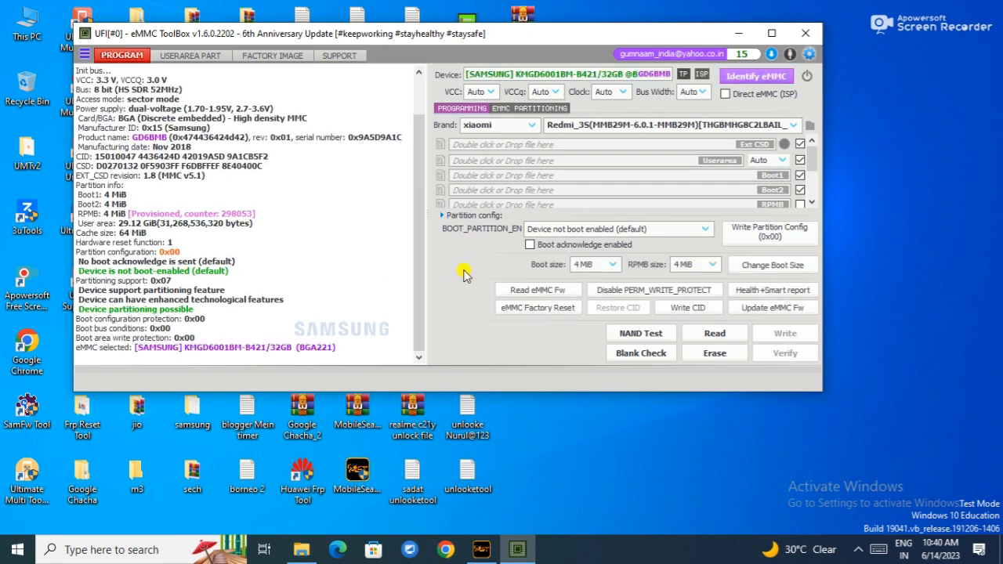
click(517, 292)
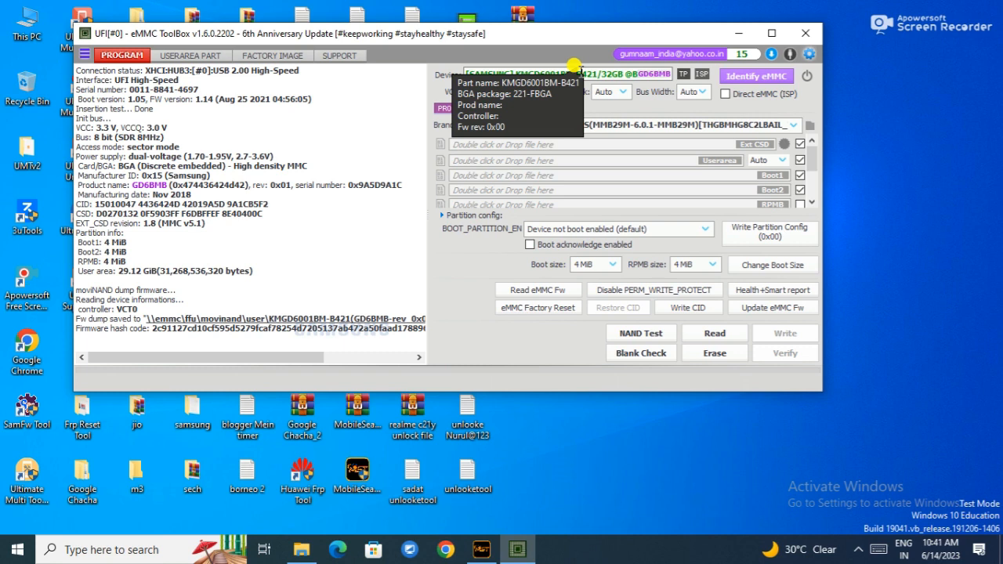
Clear the device part name from the Device field.
click(581, 71)
key(BackSpace)
key(BackSpace)
key(BackSpace)
key(BackSpace)
key(BackSpace)
key(BackSpace)
key(BackSpace)
key(BackSpace)
key(BackSpace)
key(BackSpace)
key(BackSpace)
key(BackSpace)
key(BackSpace)
key(BackSpace)
key(BackSpace)
key(BackSpace)
key(BackSpace)
key(BackSpace)
click(601, 71)
key(BackSpace)
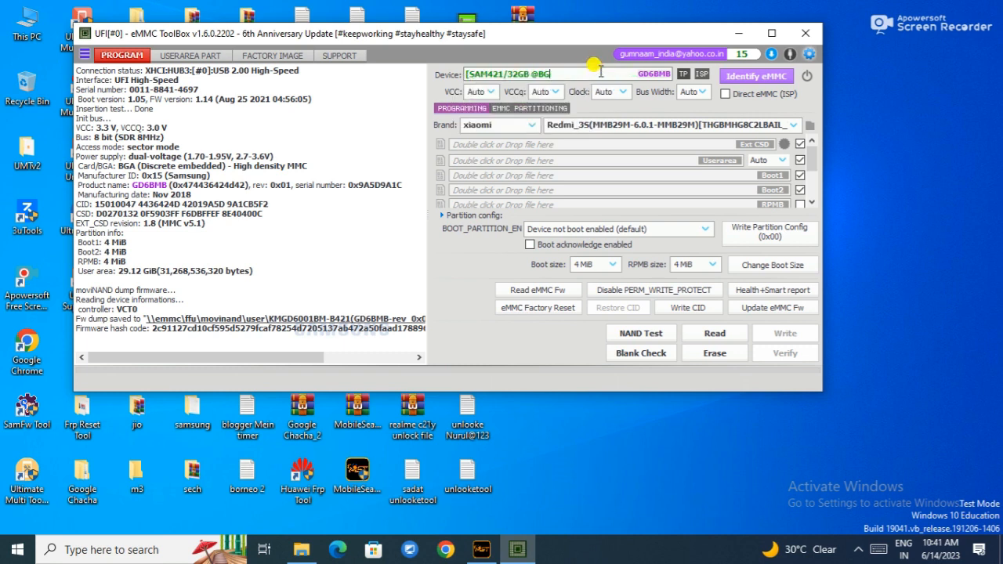
key(BackSpace)
key(BackSpace)
key(BackSpace)
key(BackSpace)
key(BackSpace)
key(BackSpace)
key(BackSpace)
key(BackSpace)
key(BackSpace)
key(BackSpace)
key(BackSpace)
key(BackSpace)
key(BackSpace)
key(BackSpace)
key(BackSpace)
key(BackSpace)
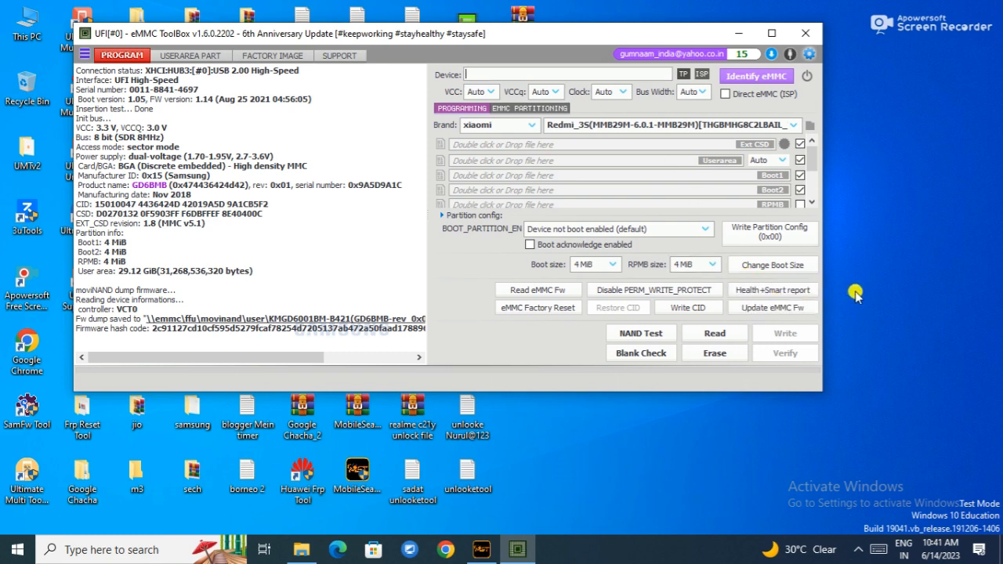
Update the eMMC firmware using the KMGD6001BM-B421 FFU file in the movinand user folder, accepting the warning.
click(880, 298)
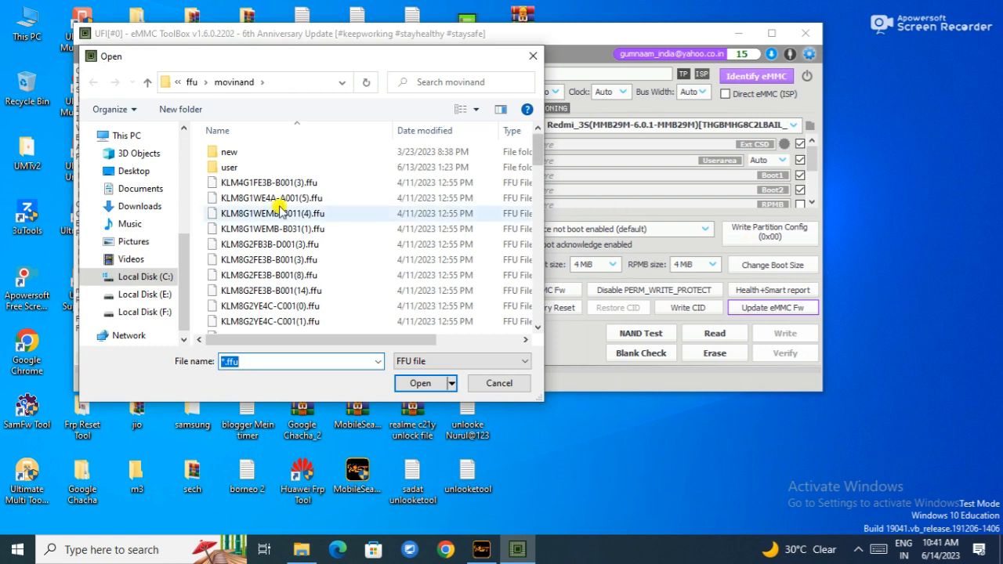
double_click(257, 154)
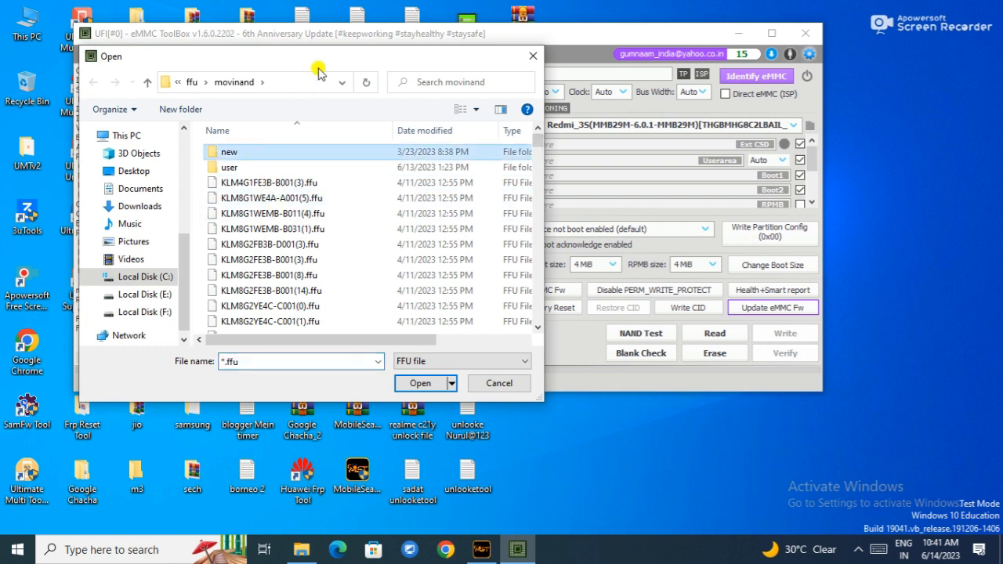
click(97, 83)
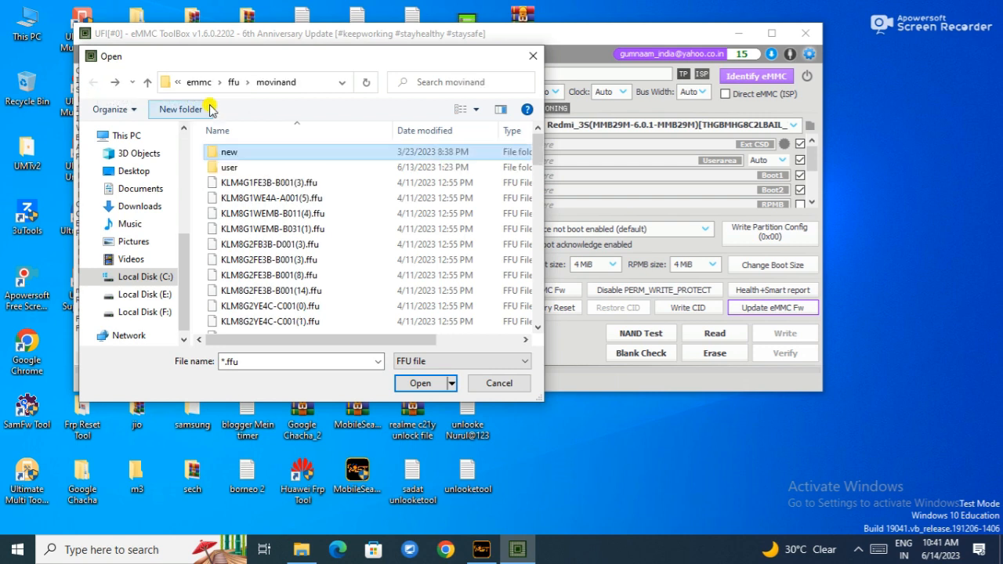
double_click(239, 169)
drag(266, 60, 630, 62)
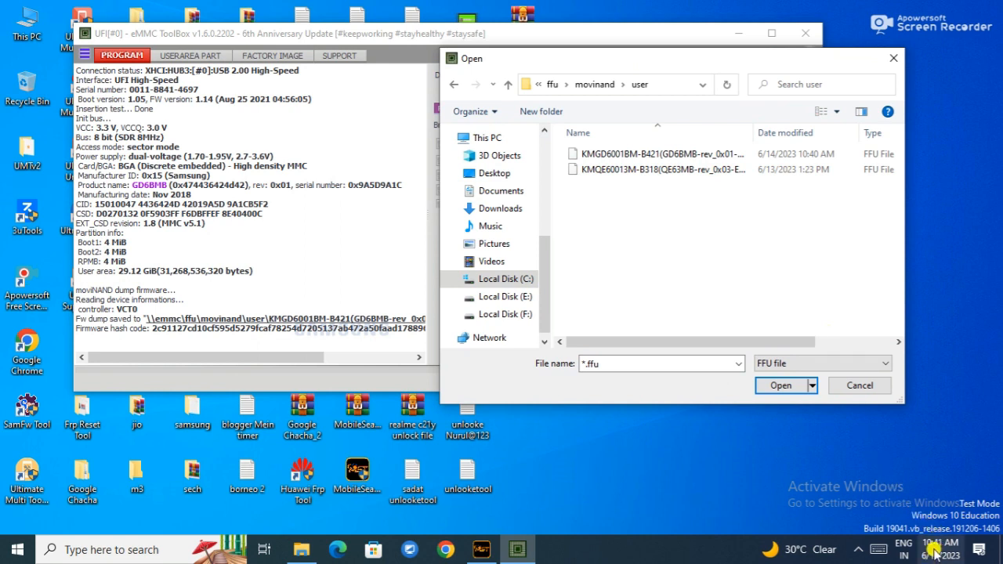
mouse_move(940, 547)
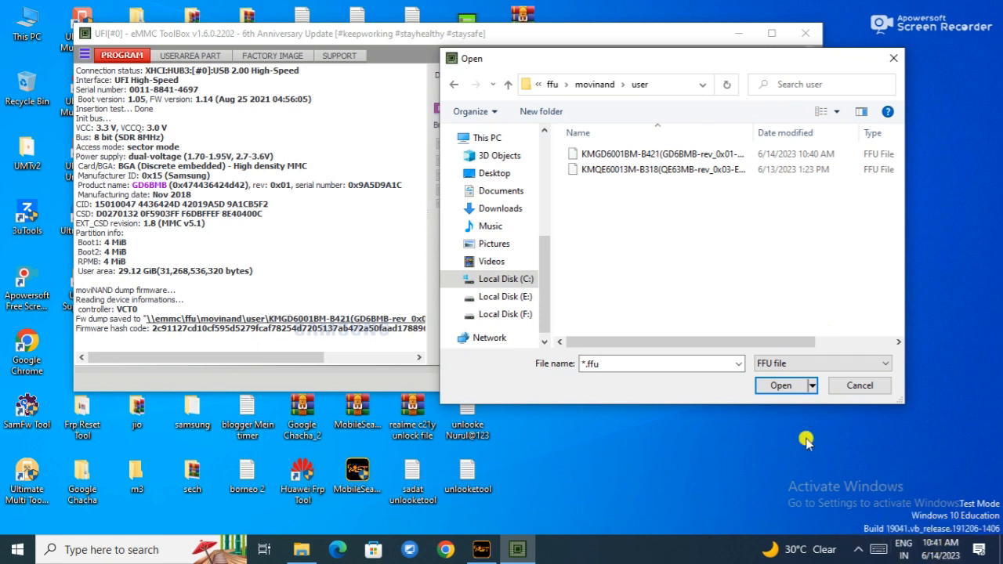
double_click(756, 154)
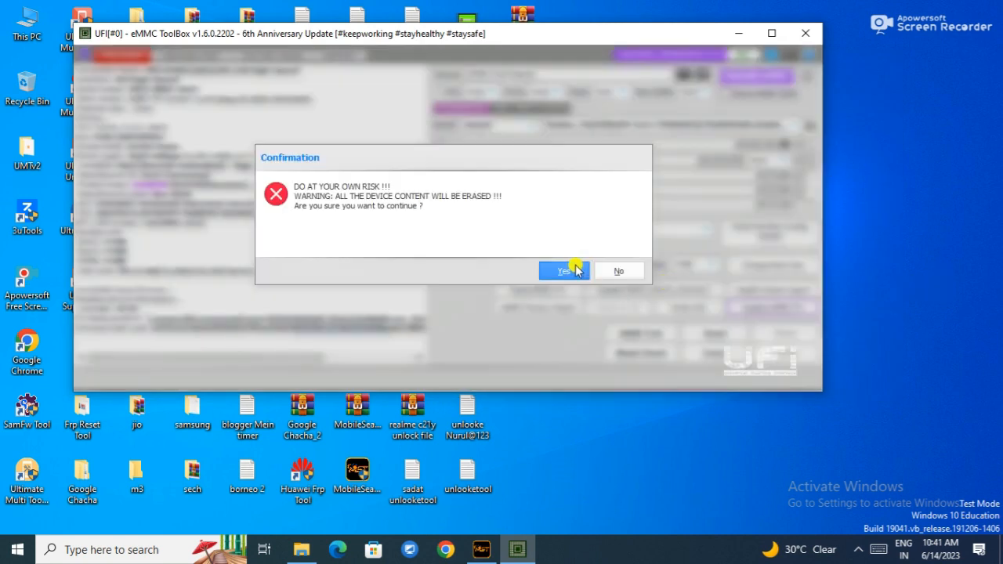
click(565, 271)
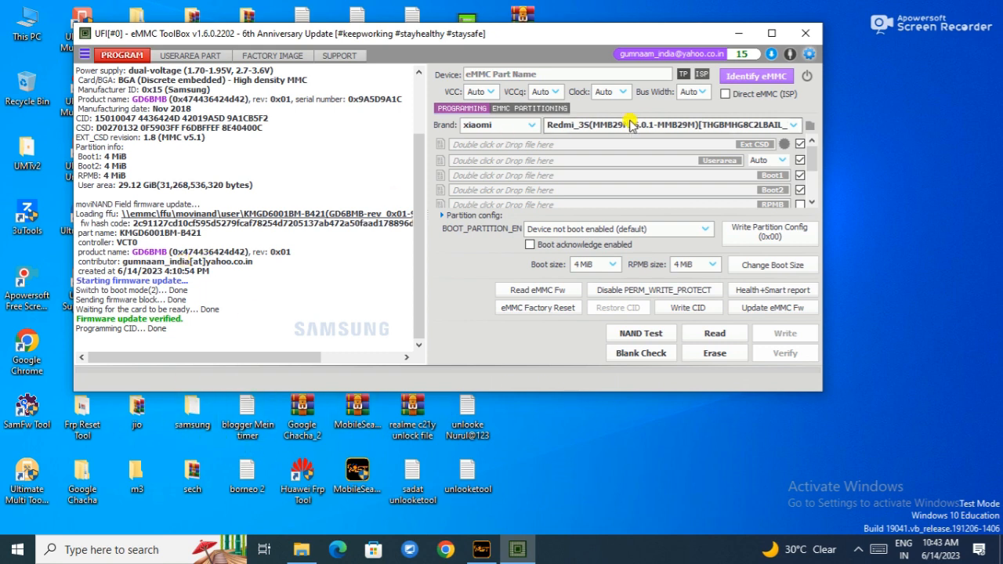
Identify the eMMC, run a Health+Smart report and scroll through it, then re-identify the chip.
click(746, 76)
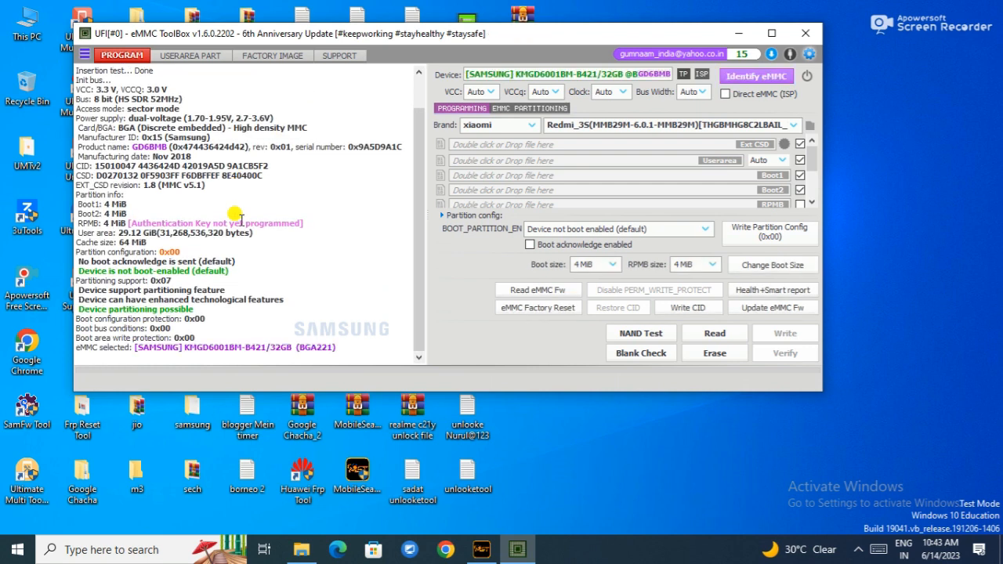
click(786, 292)
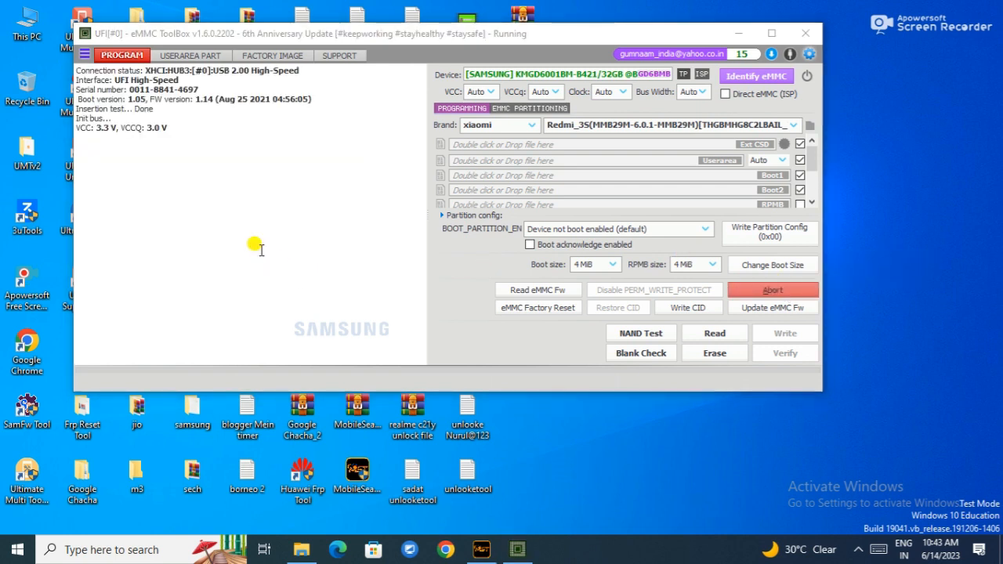
drag(422, 282, 425, 195)
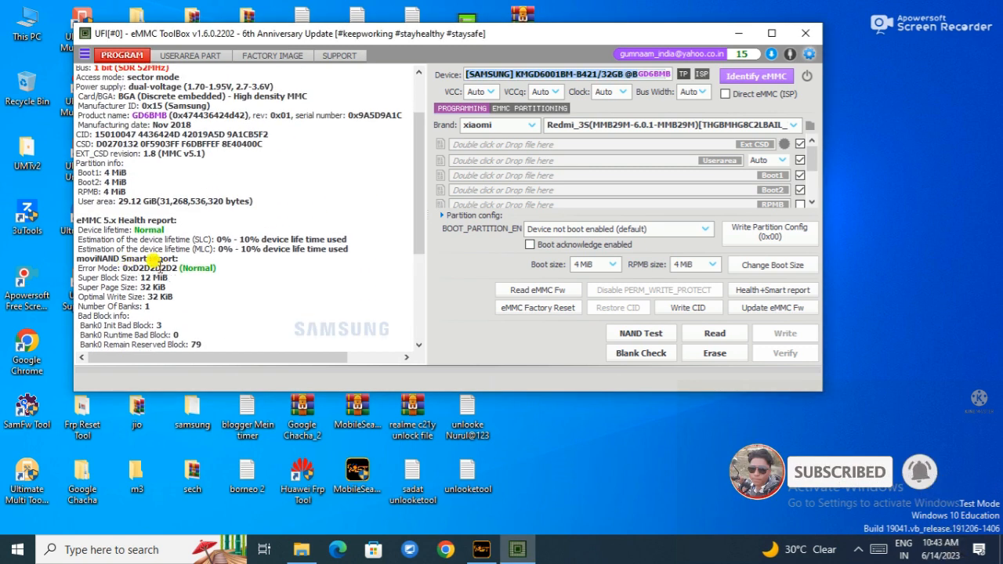
click(765, 78)
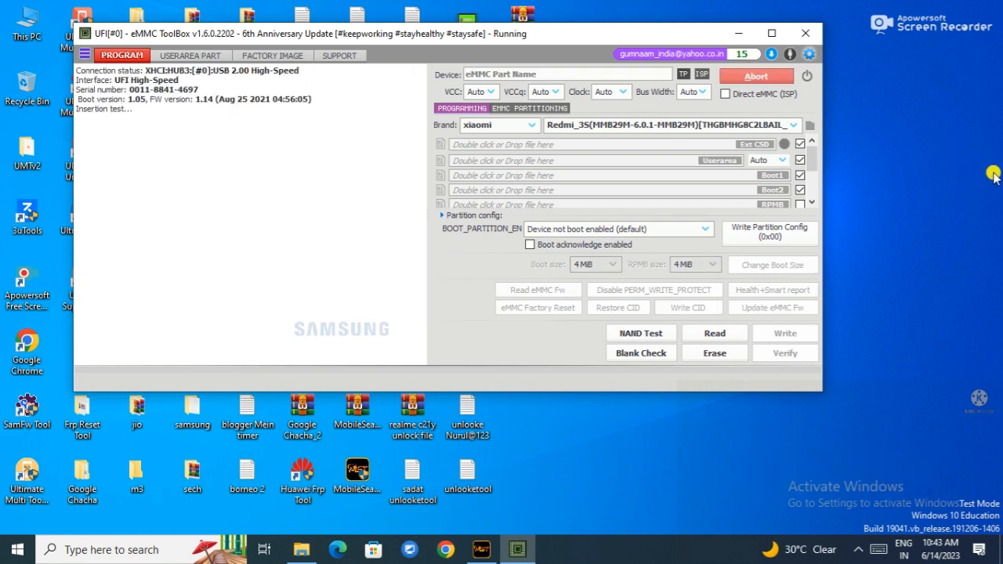